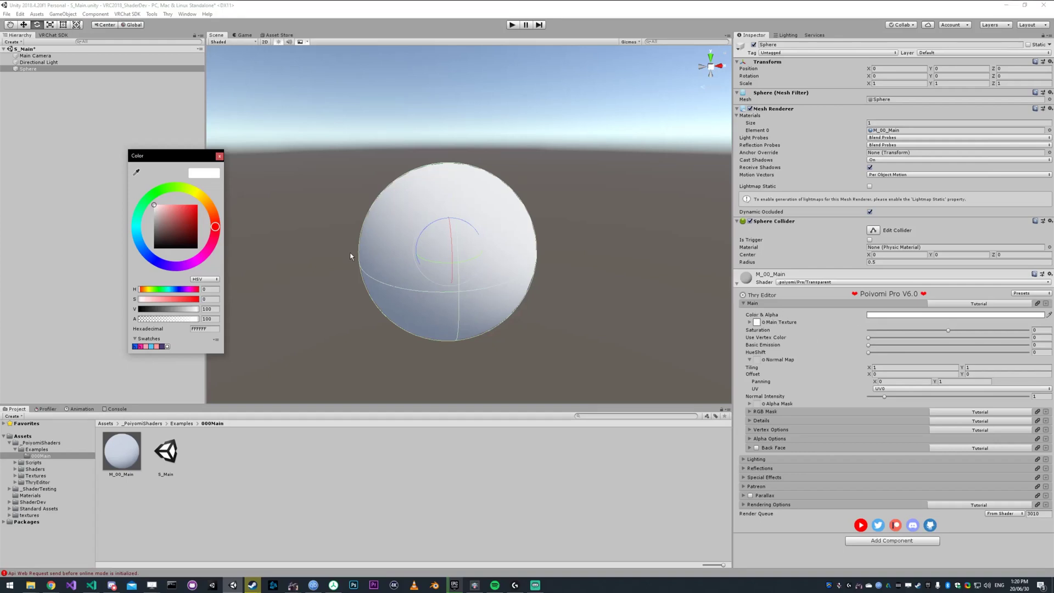
# Preview red and green, set alpha to 100, then reset the main colour to white.
pyautogui.moveTo(183, 224); pyautogui.dragTo(200, 196)
pyautogui.click(218, 320)
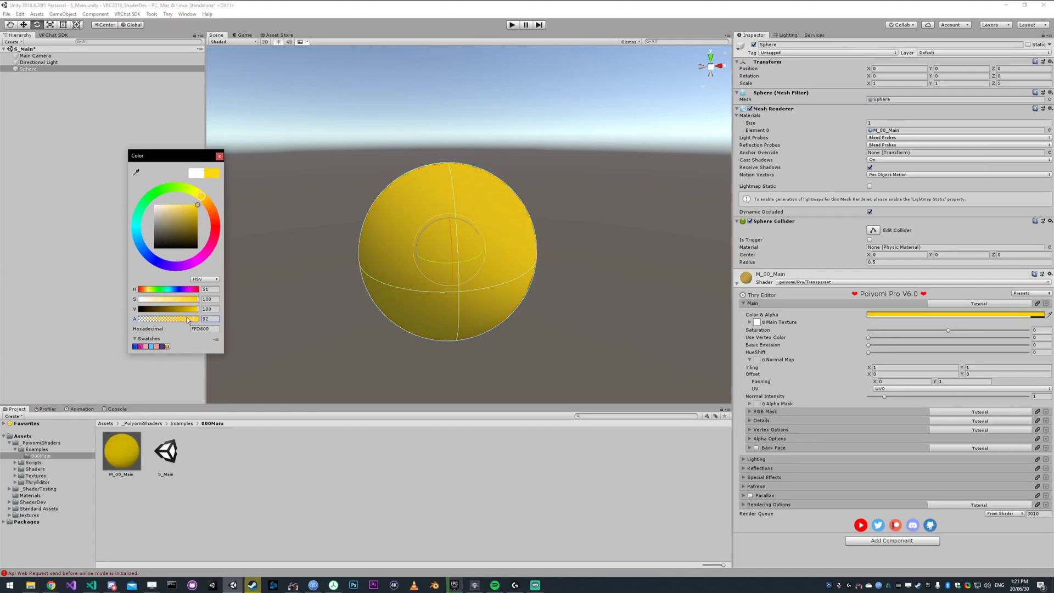
pyautogui.press('BackSpace')
pyautogui.press('BackSpace')
pyautogui.press('BackSpace')
pyautogui.write('100')
pyautogui.click(196, 174)
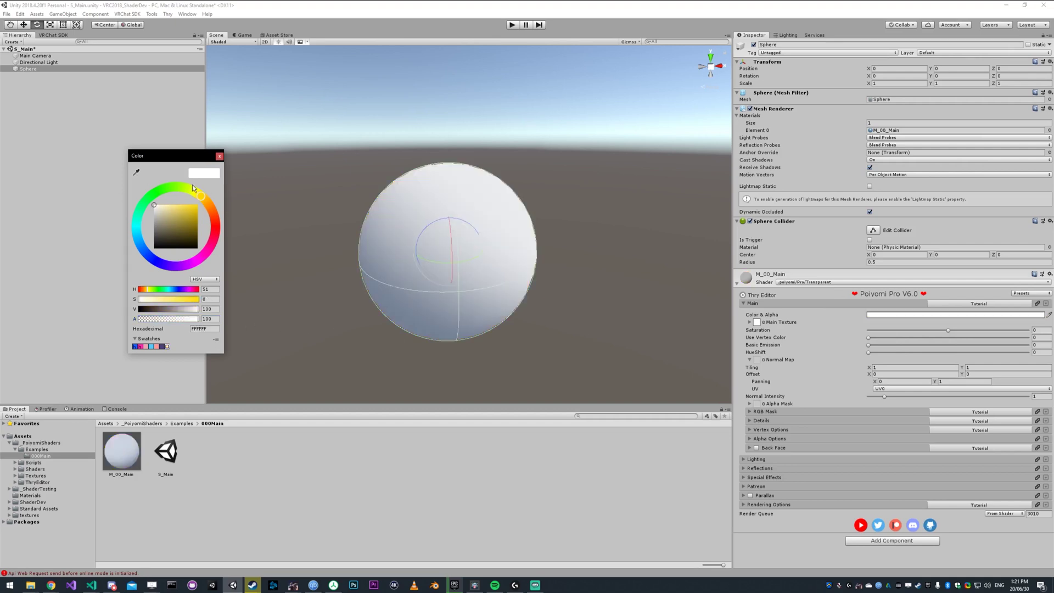
pyautogui.click(220, 156)
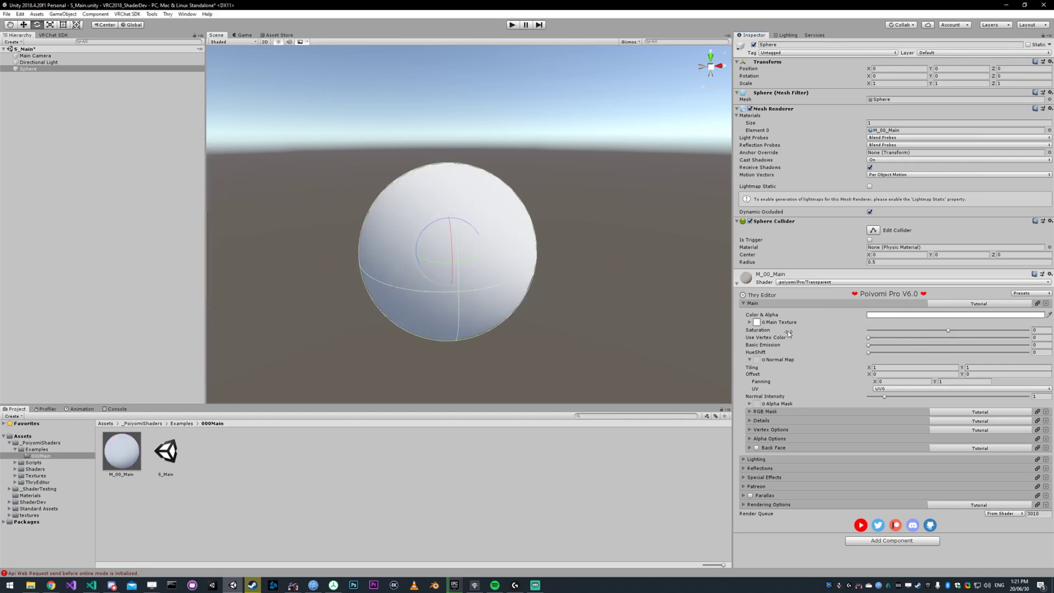
# Assign T_LightRainbowVertical as M_00_Main's Main Texture.
pyautogui.click(758, 322)
pyautogui.scroll(-3, 310, 263)
pyautogui.scroll(3, 311, 263)
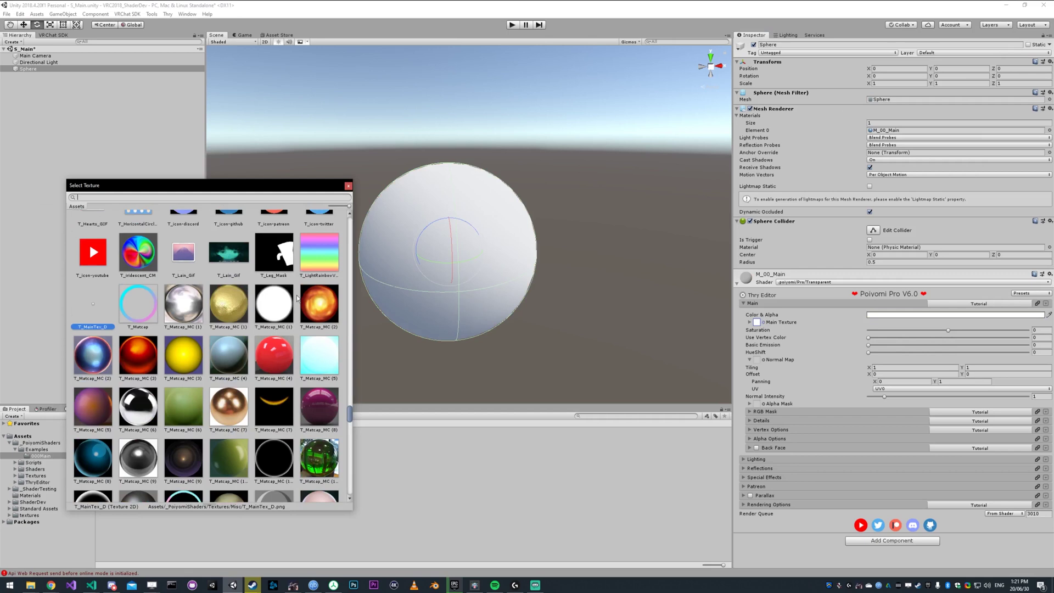
pyautogui.click(311, 263)
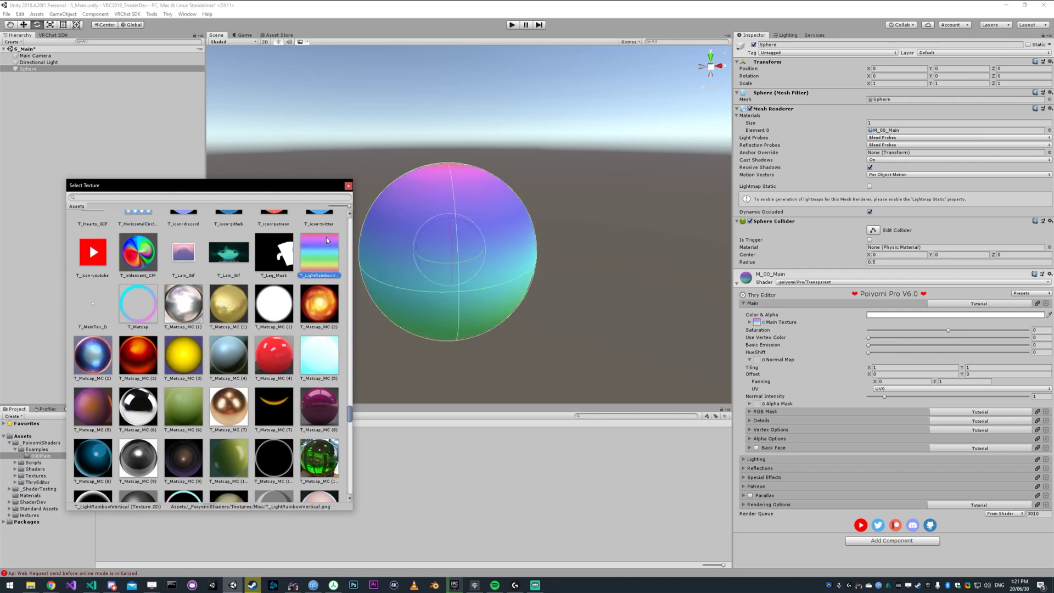
pyautogui.click(348, 185)
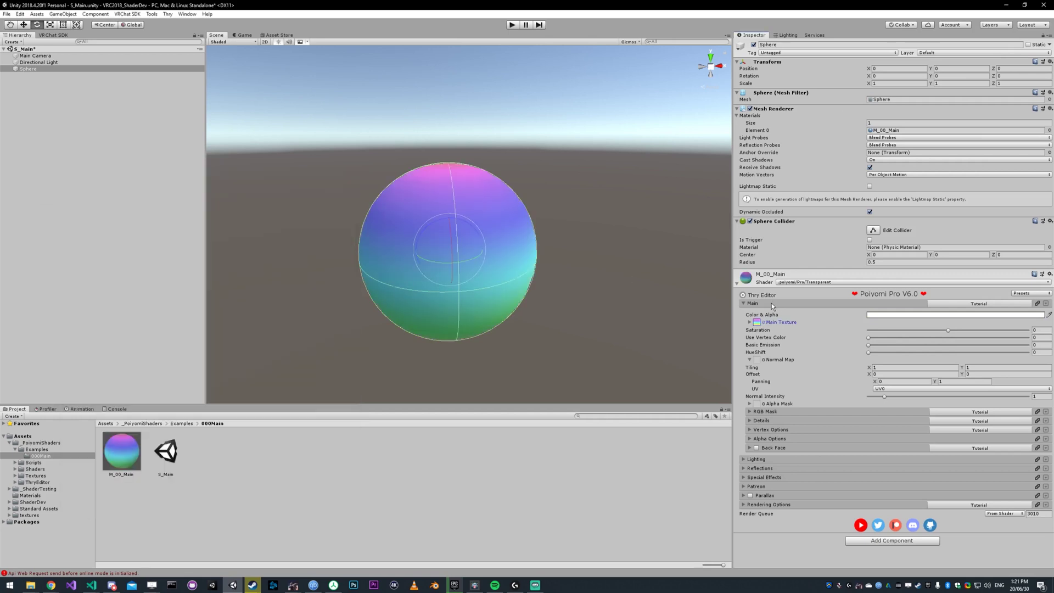
# Expand the Main Texture settings and test Tiling Y at 5 before returning it to 1.
pyautogui.click(750, 322)
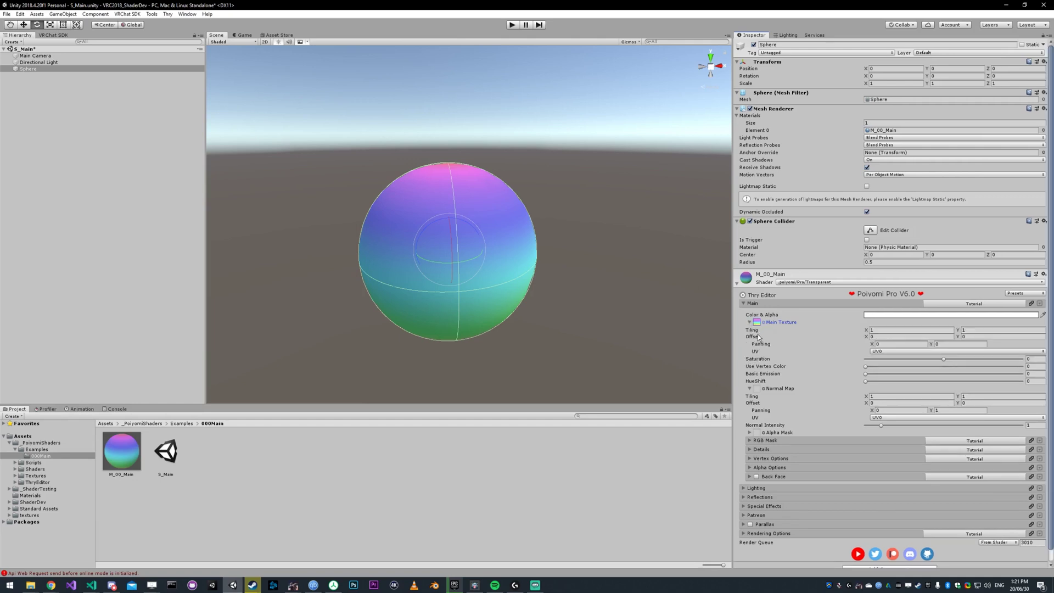
pyautogui.click(887, 331)
pyautogui.click(977, 330)
pyautogui.write('5')
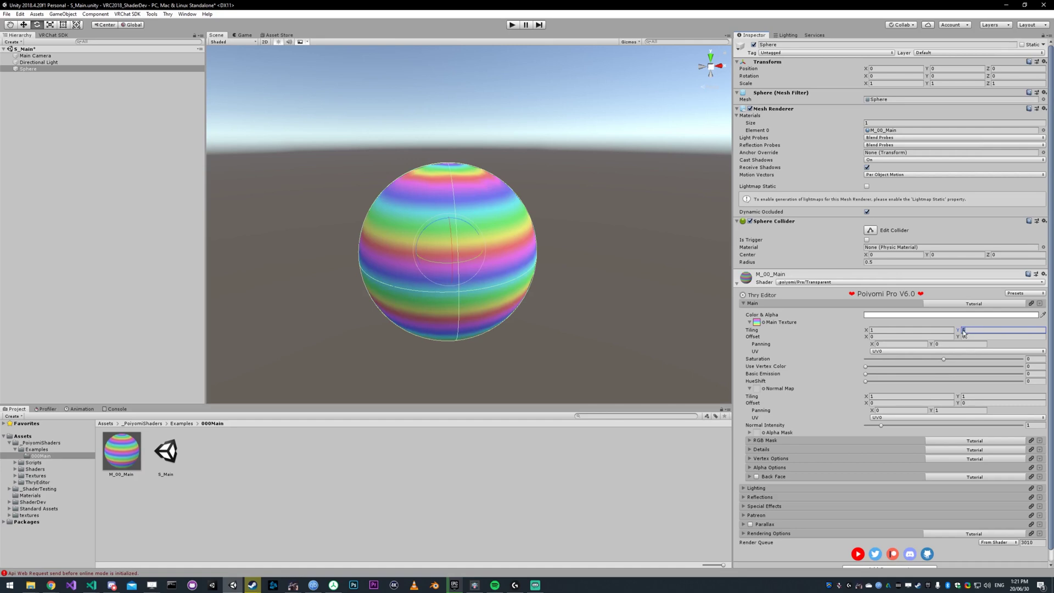
pyautogui.write('1')
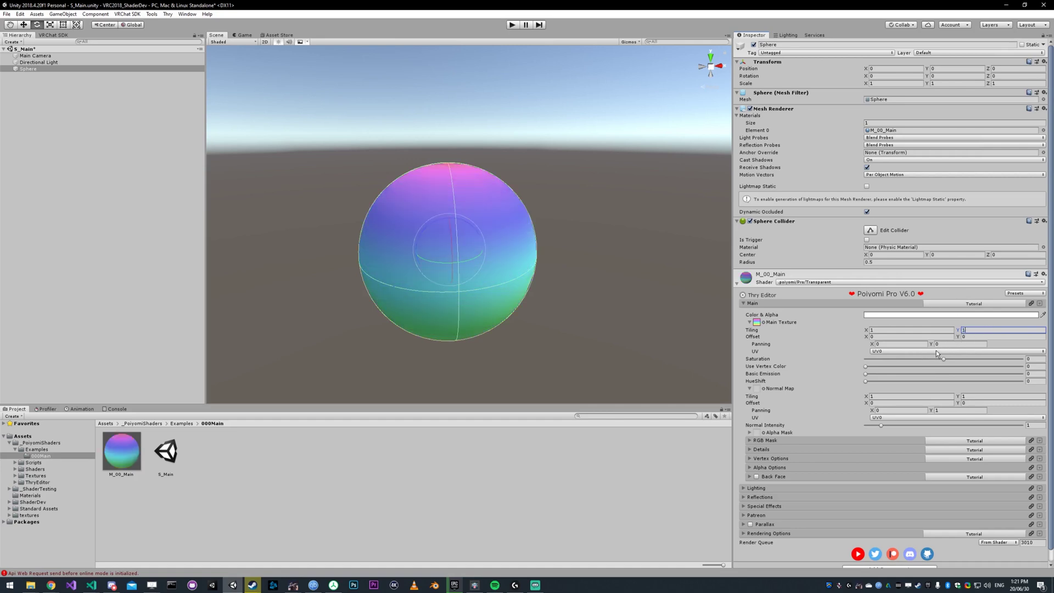
pyautogui.click(947, 344)
# Test the texture's Offset Y at 1.2, then reset it to 0.
pyautogui.moveTo(960, 336); pyautogui.dragTo(979, 337)
pyautogui.press('BackSpace')
pyautogui.press('BackSpace')
pyautogui.press('BackSpace')
pyautogui.write('0')
# Set the Main Texture's Panning Y to 5, then 10, and finally 20.
pyautogui.click(943, 345)
pyautogui.write('5')
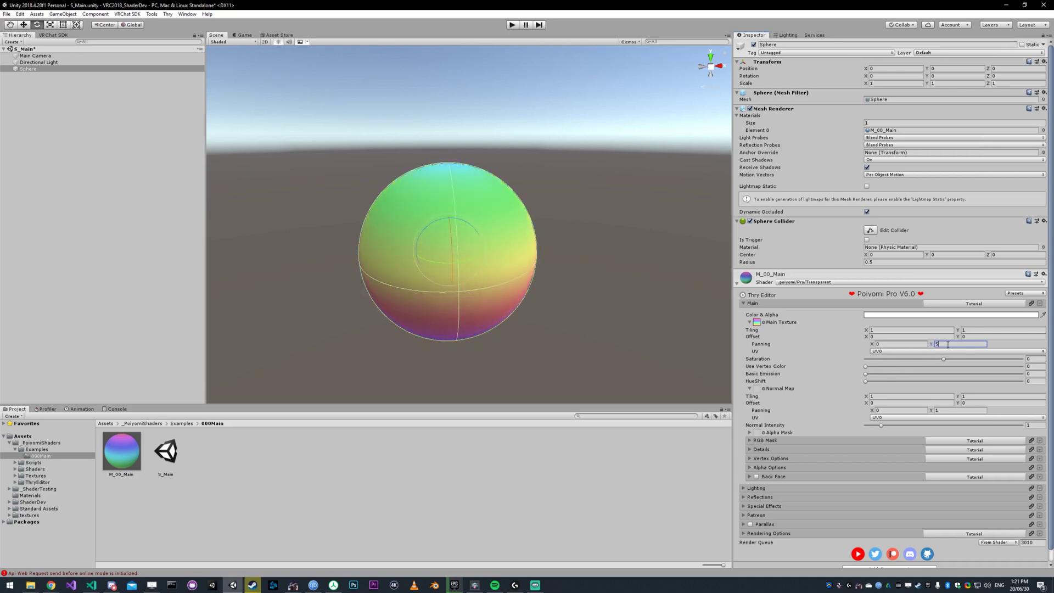
pyautogui.write('10')
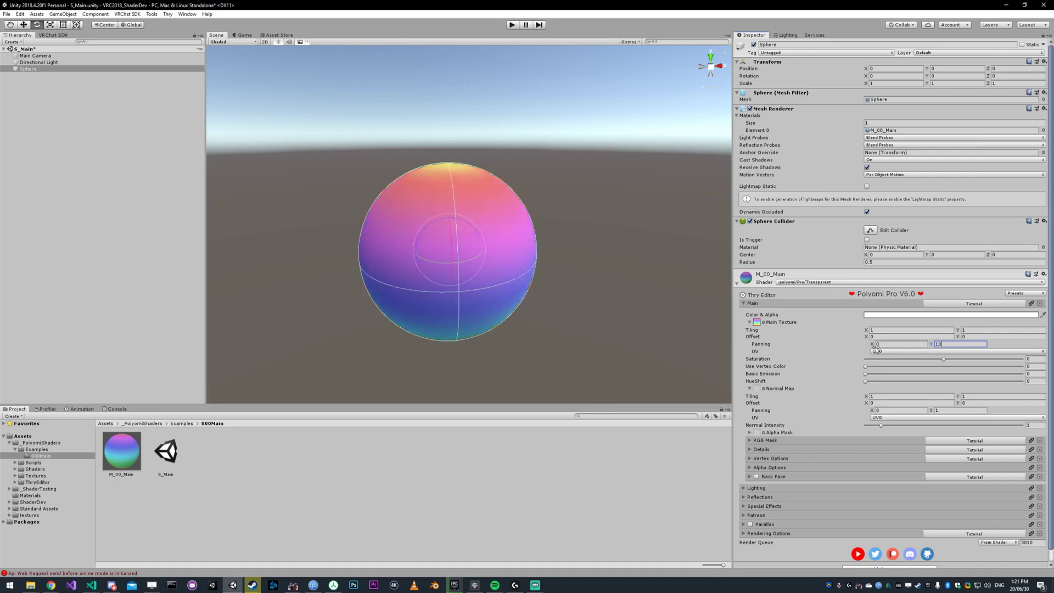
pyautogui.press('BackSpace')
pyautogui.press('BackSpace')
pyautogui.write('20')
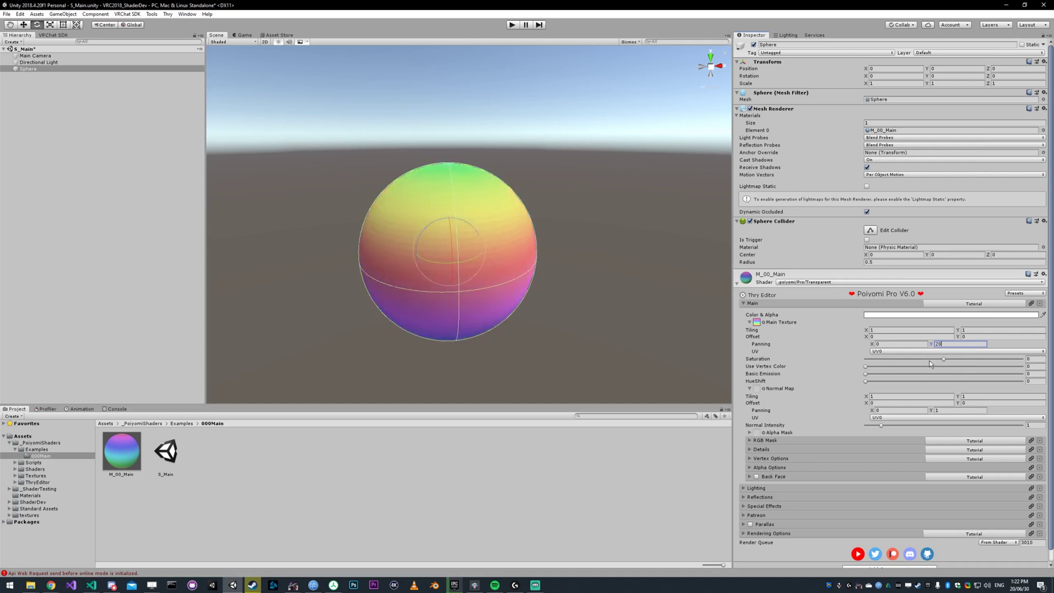
# Set Panning Y to 0 and try UV1 before switching the texture back to UV0.
pyautogui.doubleClick(952, 344)
pyautogui.write('0')
pyautogui.click(891, 351)
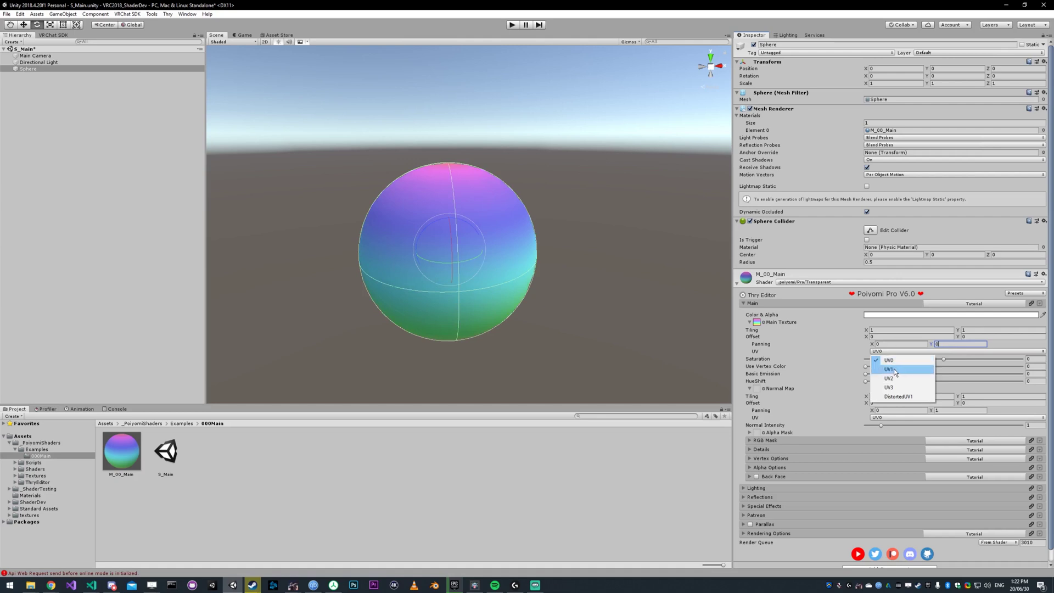
pyautogui.click(895, 371)
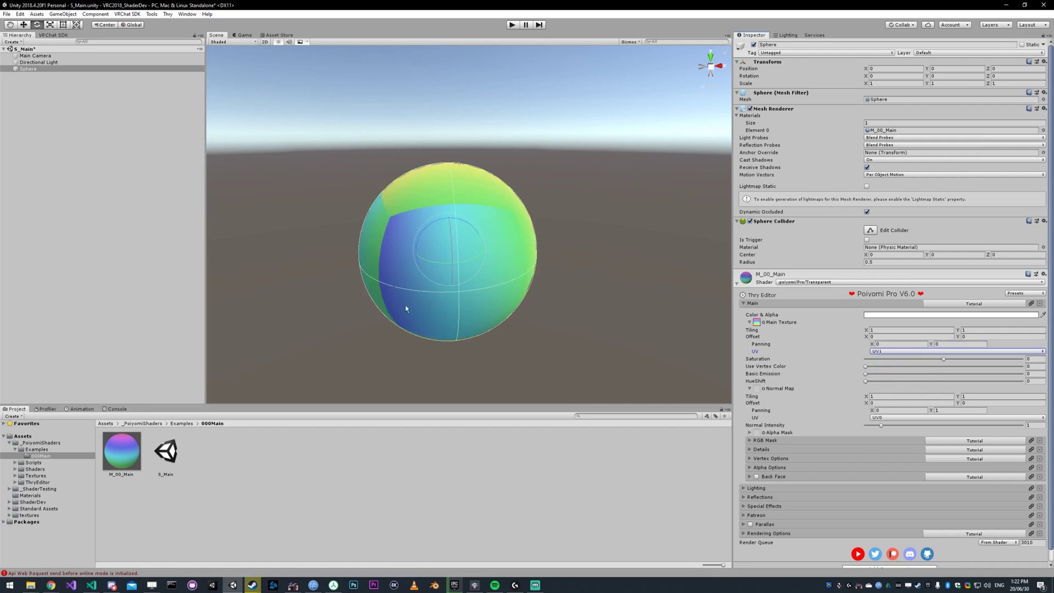
pyautogui.click(889, 351)
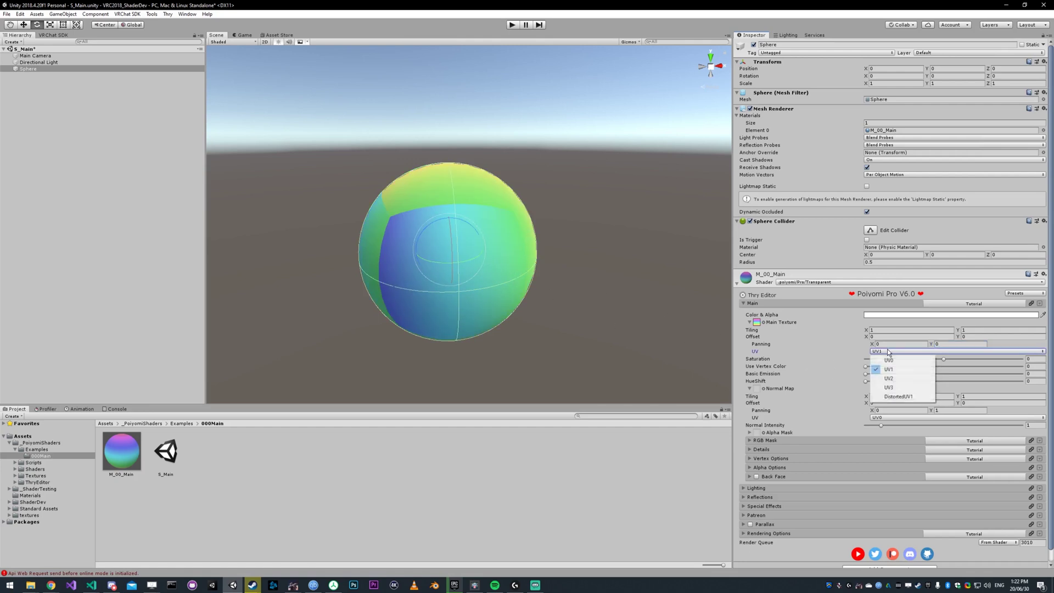
pyautogui.click(879, 358)
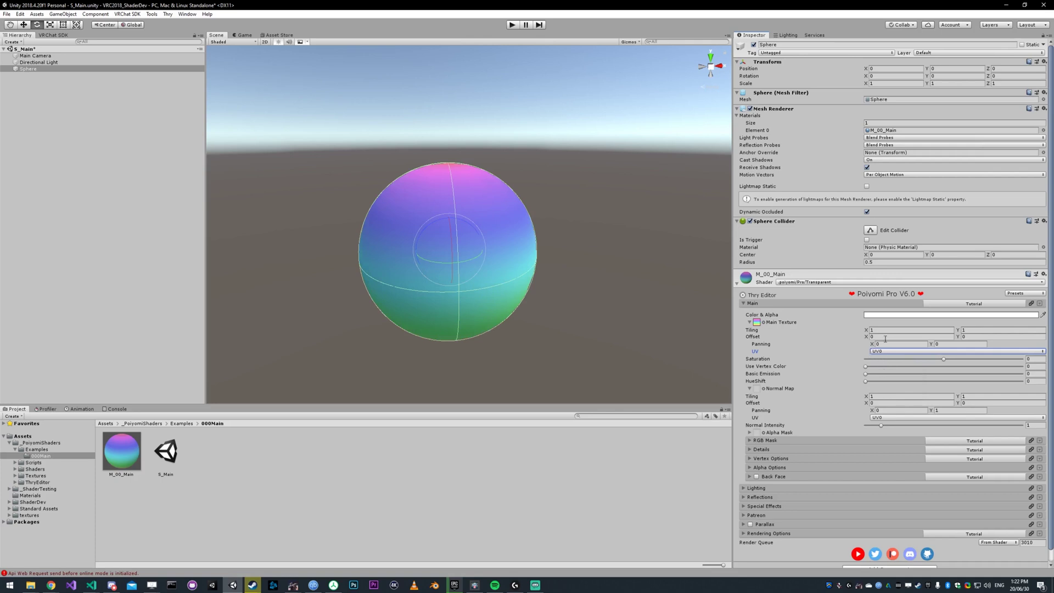
# Set Saturation to 1 then back to 0, and preview Use Vertex Color before resetting it to 0.
pyautogui.click(750, 323)
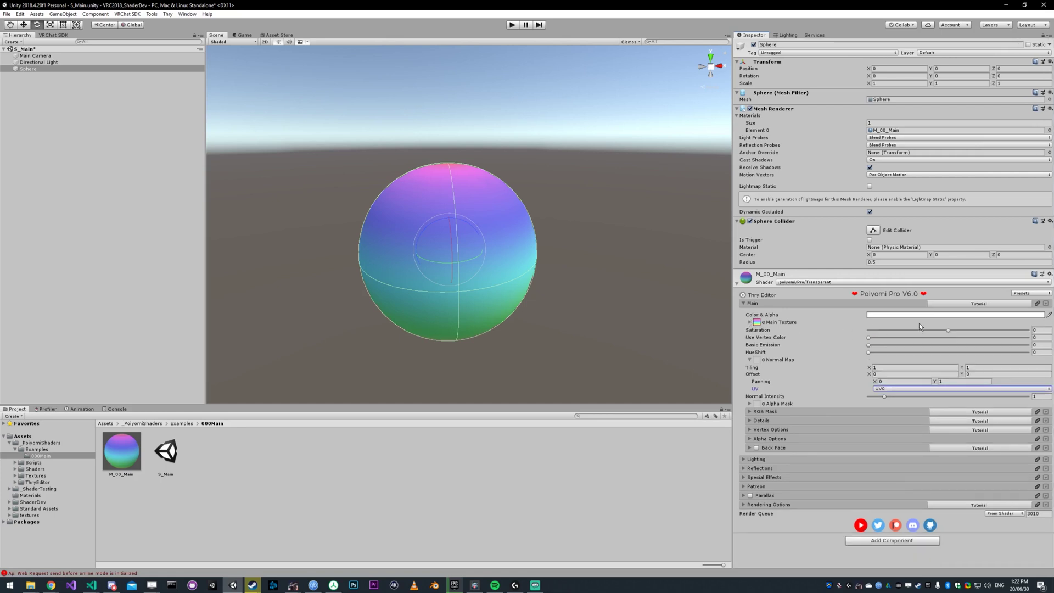
pyautogui.moveTo(948, 330); pyautogui.dragTo(856, 330)
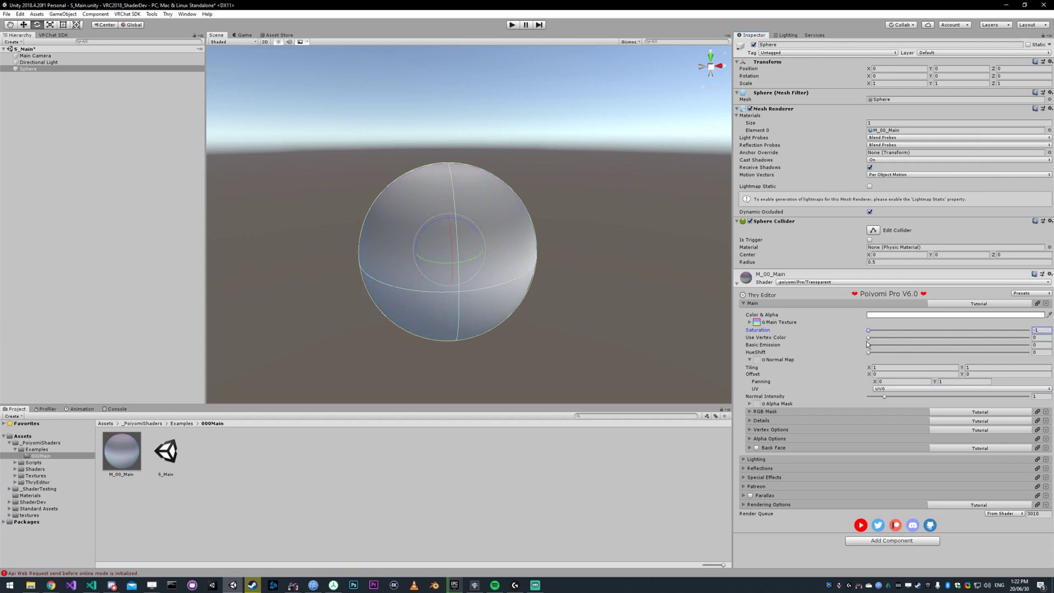
pyautogui.click(1048, 332)
pyautogui.write('1')
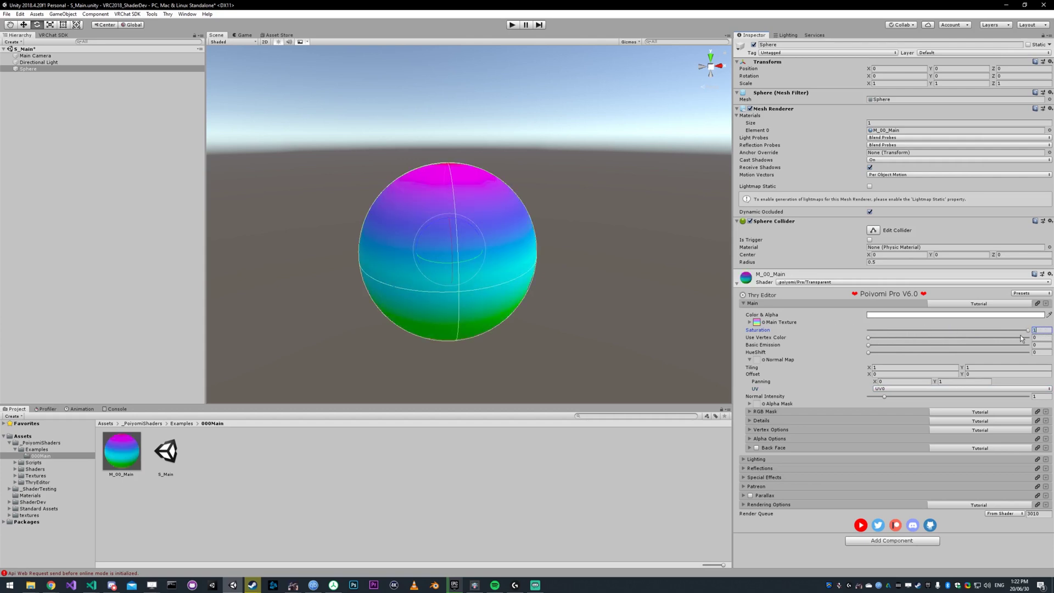
pyautogui.press('BackSpace')
pyautogui.write('0')
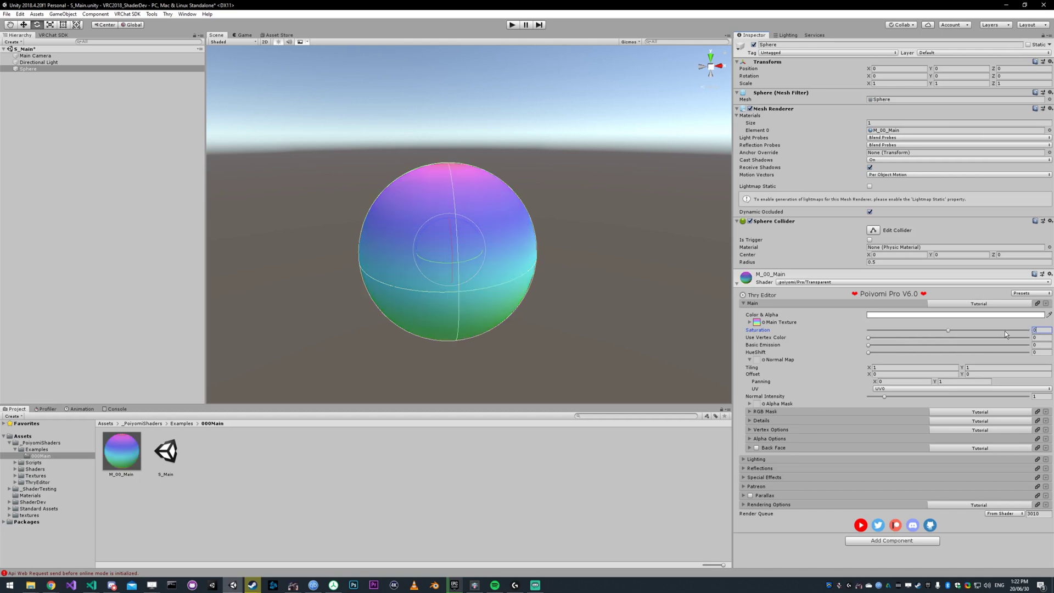
pyautogui.moveTo(868, 338); pyautogui.dragTo(920, 338)
pyautogui.write('0')
# Preview the Basic Emission glow and return it to 0, then set HueShift to 0.052.
pyautogui.moveTo(868, 346)
pyautogui.mouseDown()
pyautogui.moveTo(890, 349)
pyautogui.moveTo(856, 351)
pyautogui.mouseUp()
pyautogui.moveTo(869, 345); pyautogui.dragTo(875, 345)
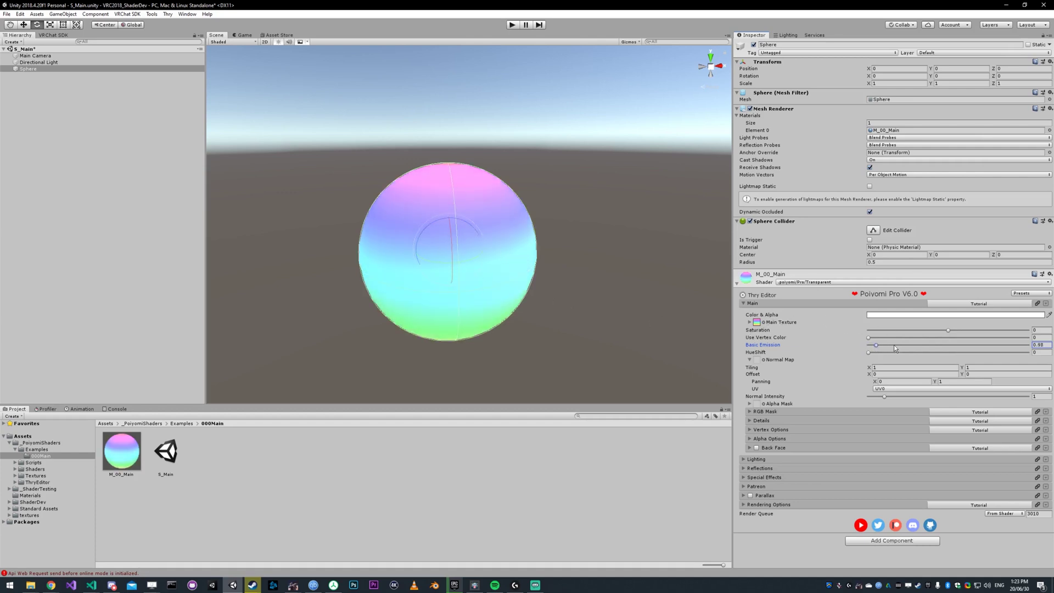
pyautogui.moveTo(877, 345)
pyautogui.mouseDown()
pyautogui.moveTo(900, 345)
pyautogui.moveTo(860, 347)
pyautogui.mouseUp()
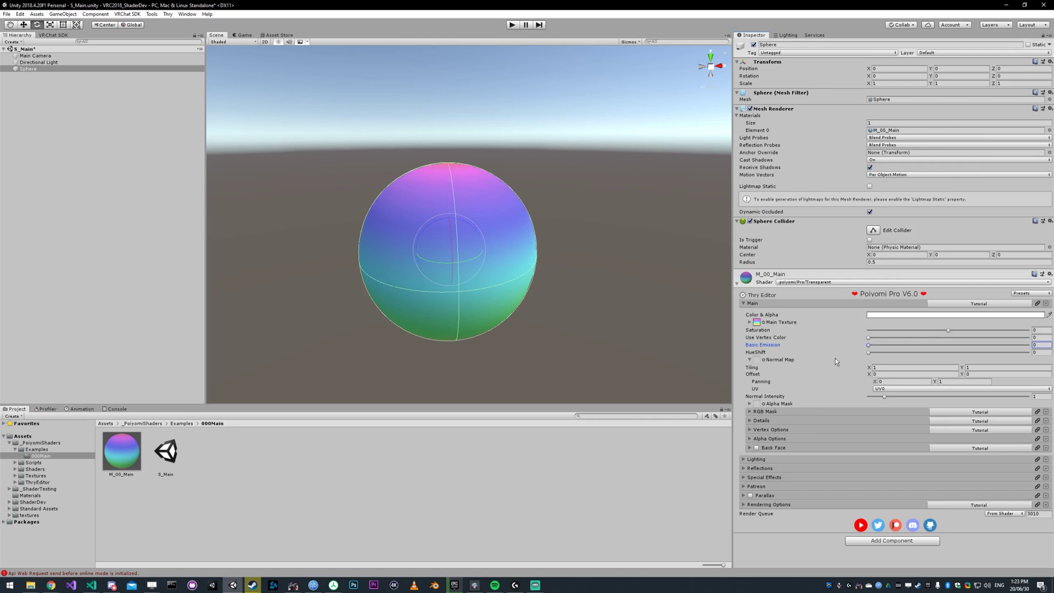
pyautogui.moveTo(868, 344)
pyautogui.mouseDown()
pyautogui.moveTo(877, 346)
pyautogui.moveTo(842, 352)
pyautogui.moveTo(873, 345)
pyautogui.mouseUp()
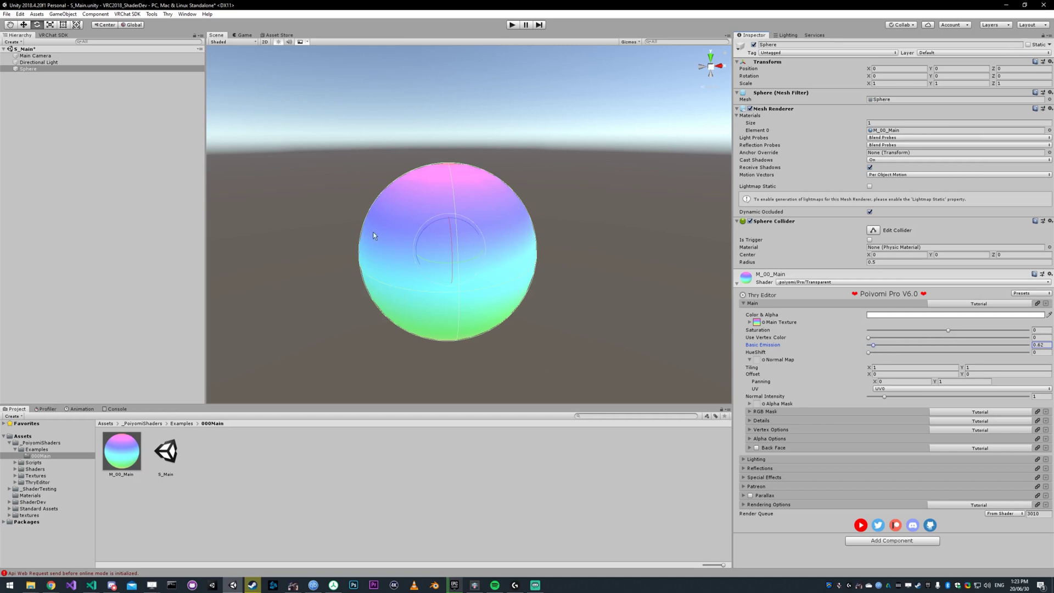
pyautogui.moveTo(871, 342); pyautogui.dragTo(854, 346)
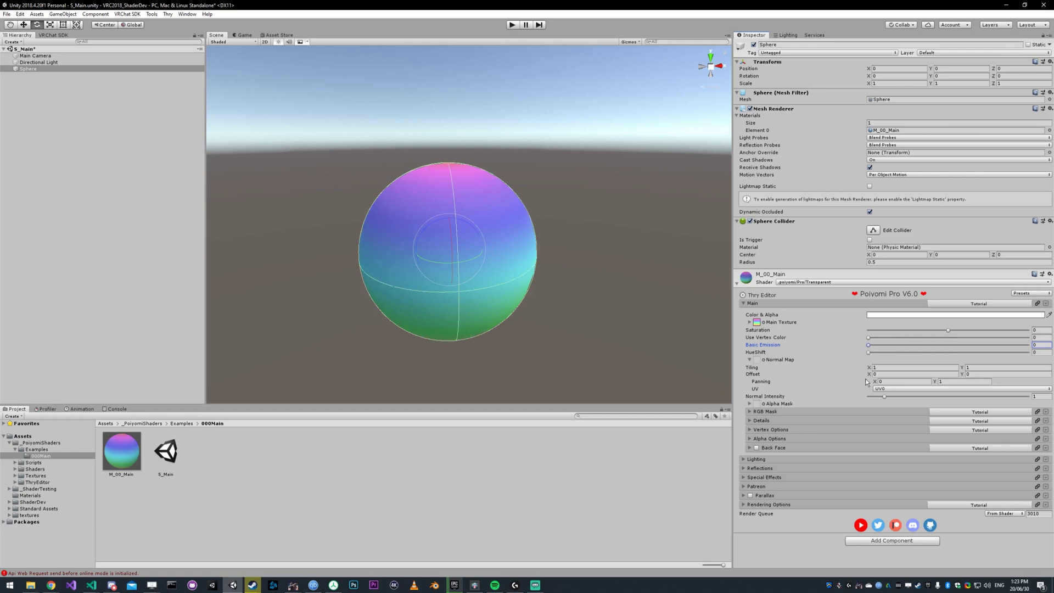
pyautogui.moveTo(869, 352)
pyautogui.mouseDown()
pyautogui.moveTo(1006, 344)
pyautogui.moveTo(855, 357)
pyautogui.mouseUp()
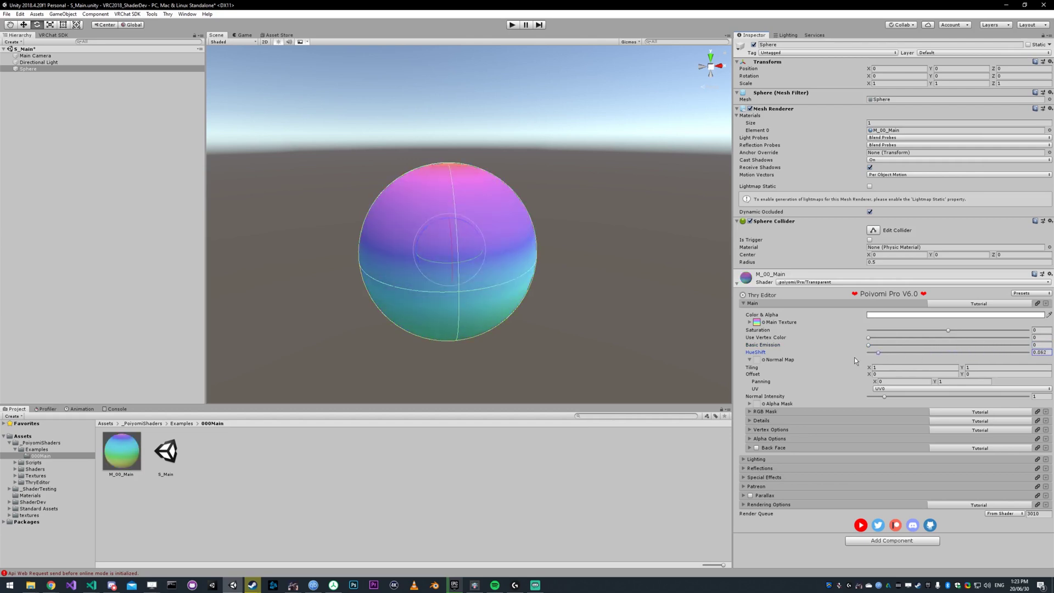
# Swap the main texture to T_HorizontalCircles_GIF and sweep HueShift before returning it to 0.
pyautogui.click(762, 322)
pyautogui.click(147, 301)
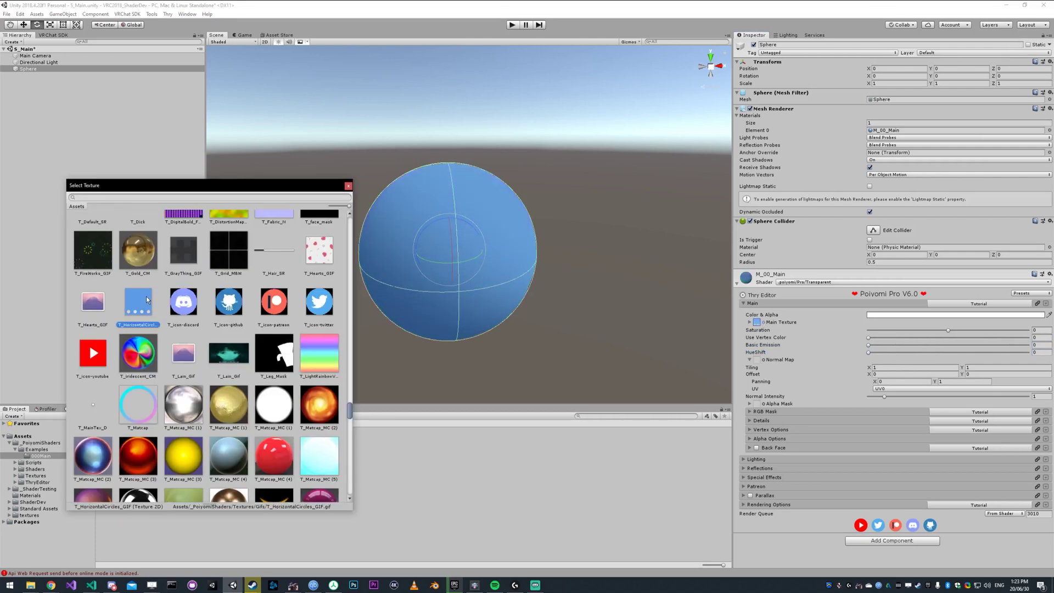
pyautogui.click(869, 352)
pyautogui.moveTo(868, 352); pyautogui.dragTo(743, 358)
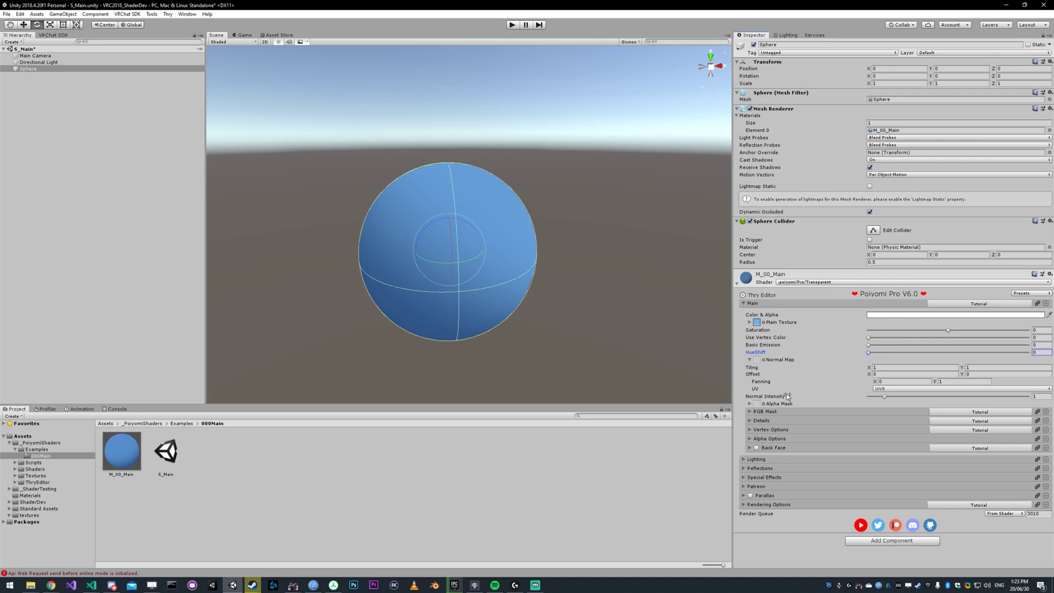
# Search '_n' and assign T_couch_N as the material's Normal Map.
pyautogui.click(764, 360)
pyautogui.write('_n')
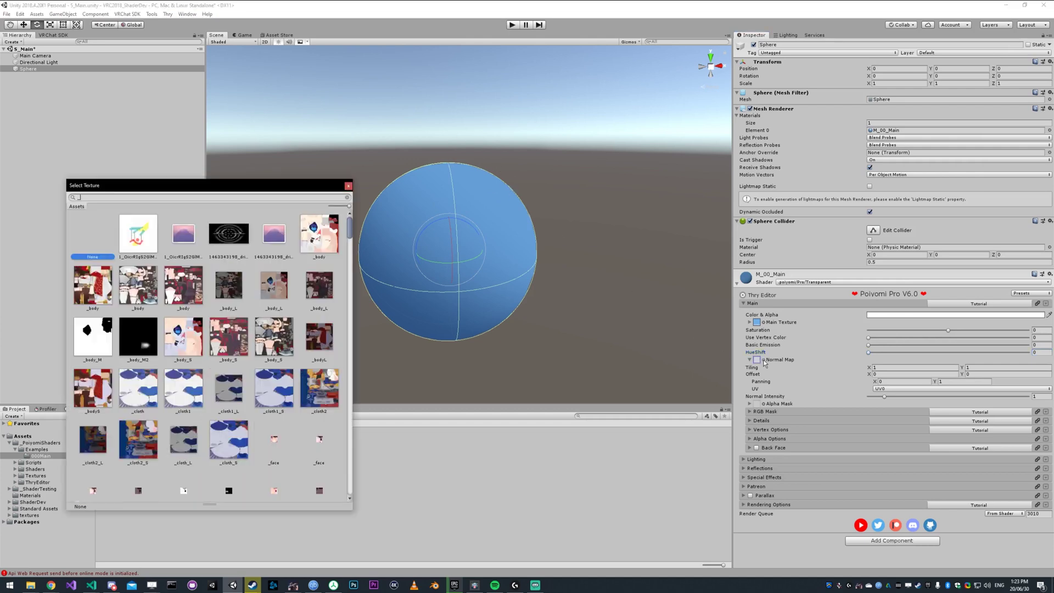
pyautogui.click(224, 405)
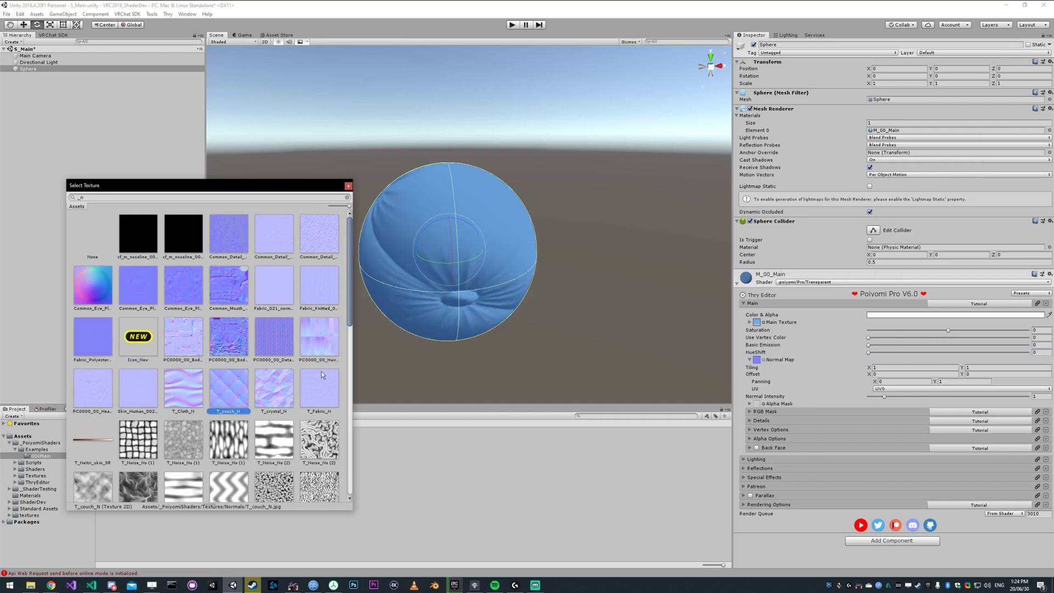
pyautogui.doubleClick(224, 404)
# Set the normal map's Panning Y to 0, Tiling to 5 by 5, and Normal Intensity to 1.
pyautogui.click(964, 381)
pyautogui.write('0')
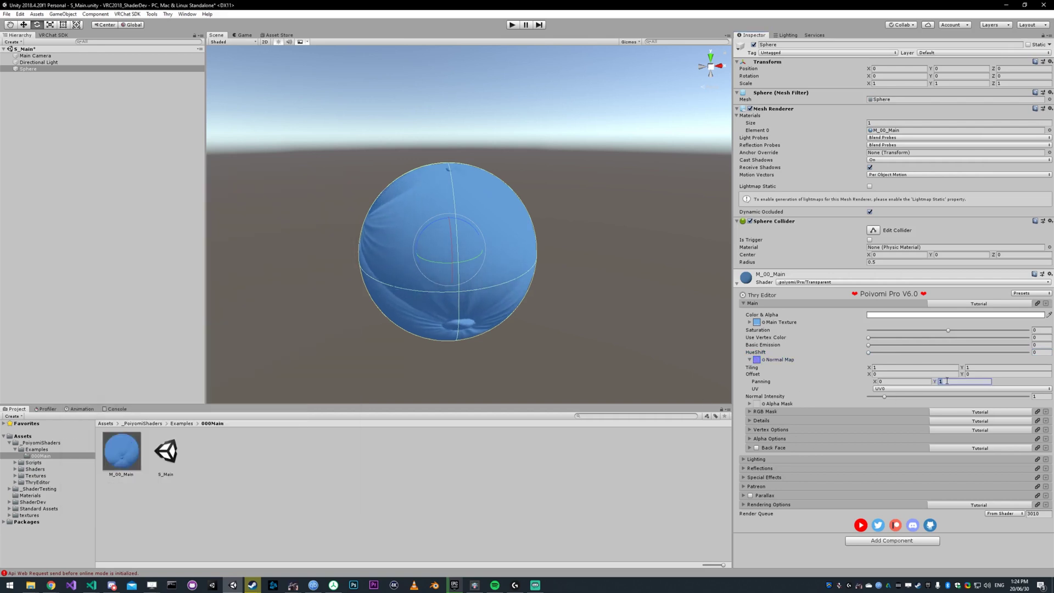
pyautogui.click(989, 368)
pyautogui.write('5')
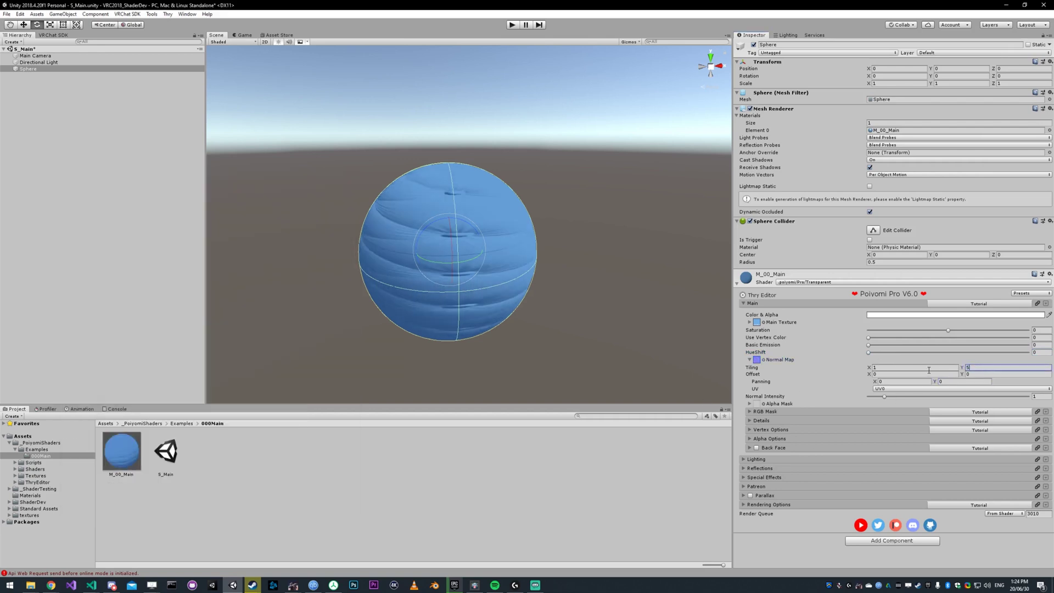
pyautogui.click(918, 367)
pyautogui.write('5')
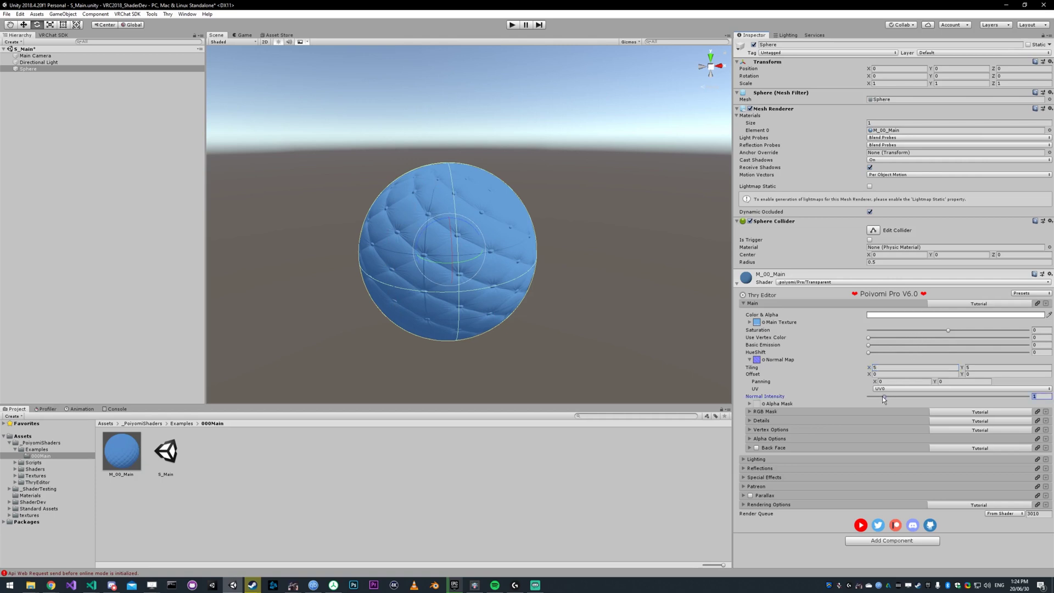
pyautogui.moveTo(882, 396); pyautogui.dragTo(1016, 383)
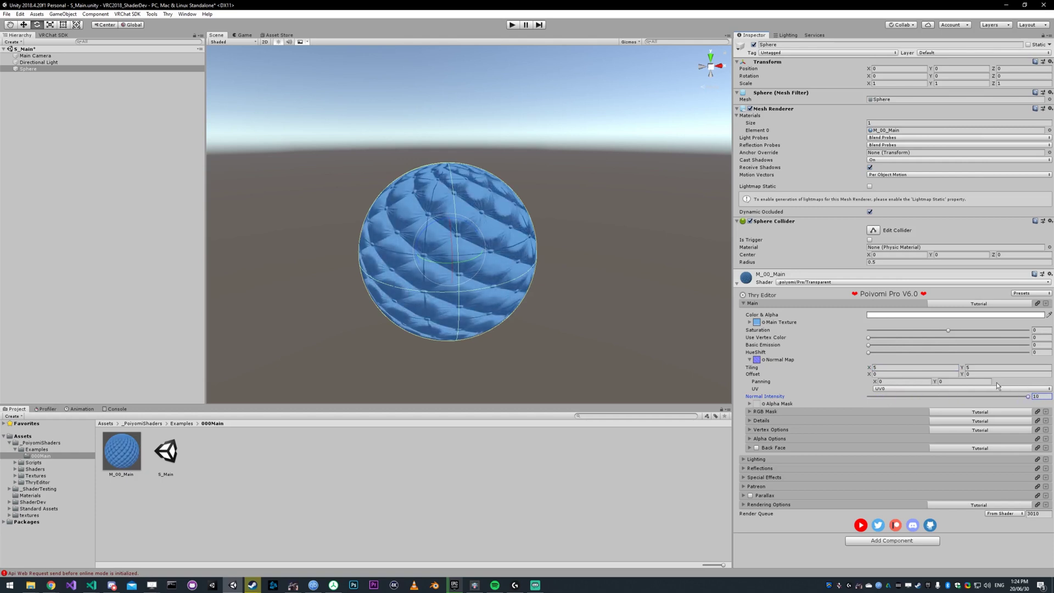
pyautogui.doubleClick(1035, 393)
pyautogui.write('1')
pyautogui.click(751, 360)
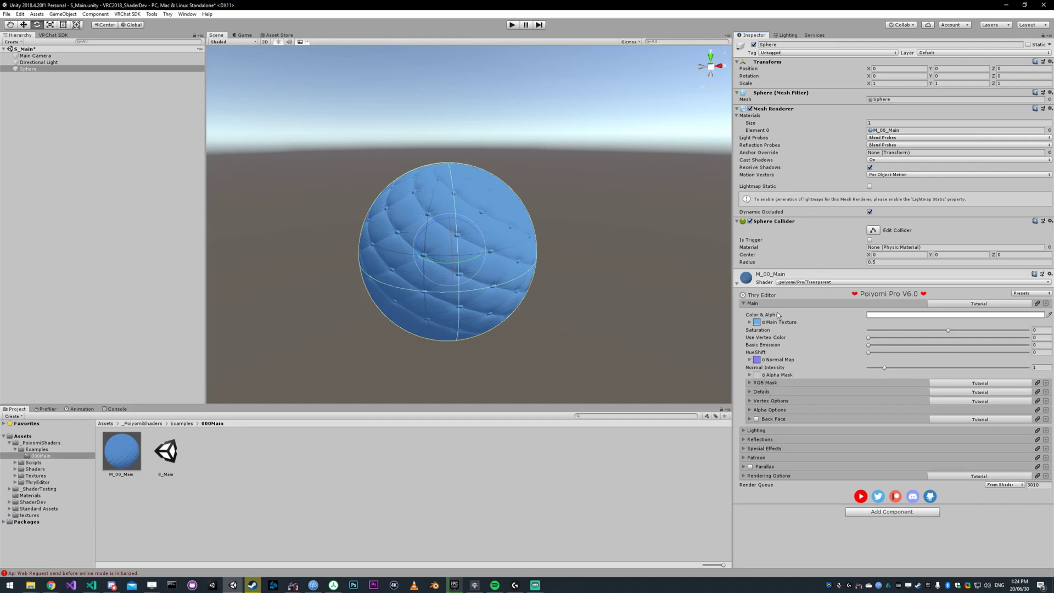
# Search 'noise' and set the Alpha Mask to T_Noise_No (1), then T_Noise_No (12).
pyautogui.click(764, 375)
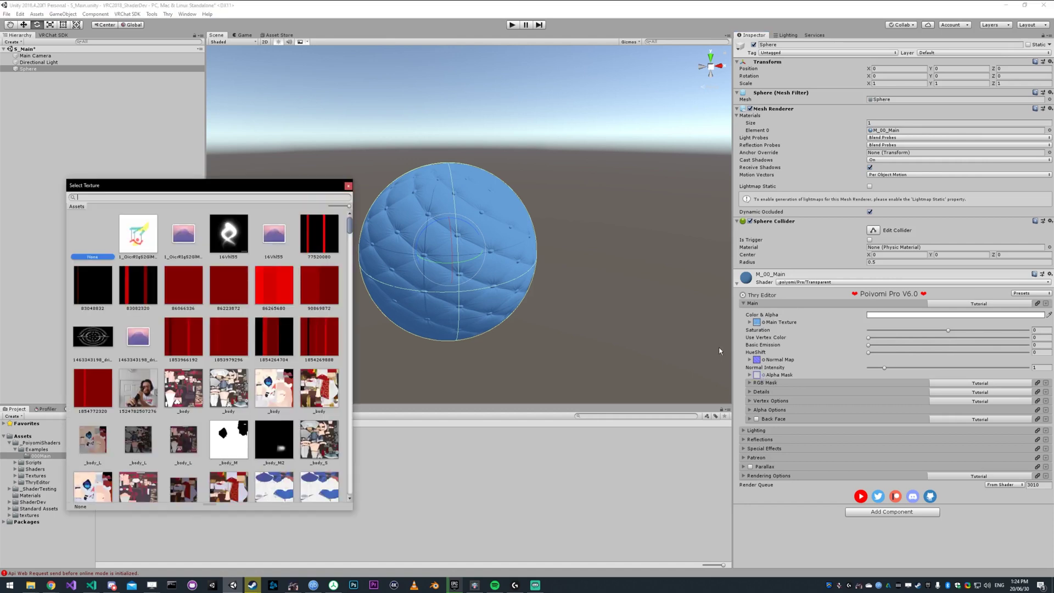
pyautogui.write('noise')
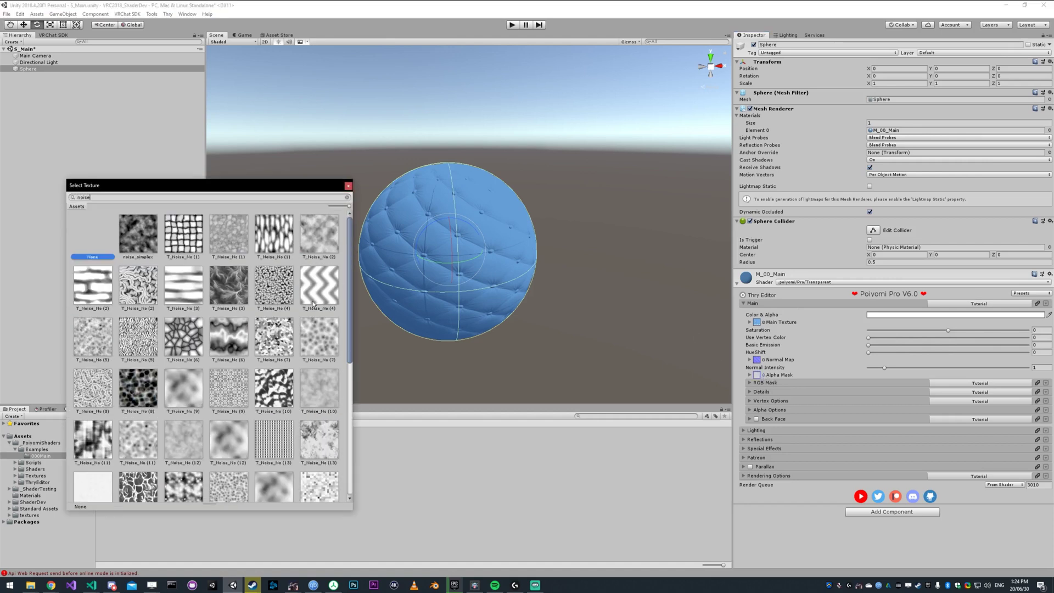
pyautogui.click(275, 234)
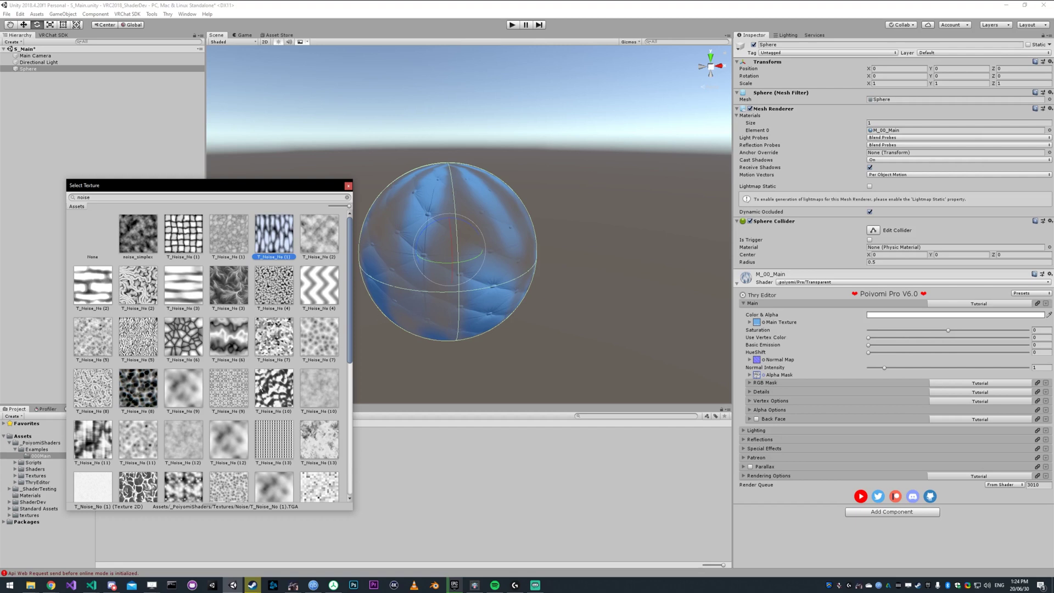
pyautogui.click(232, 444)
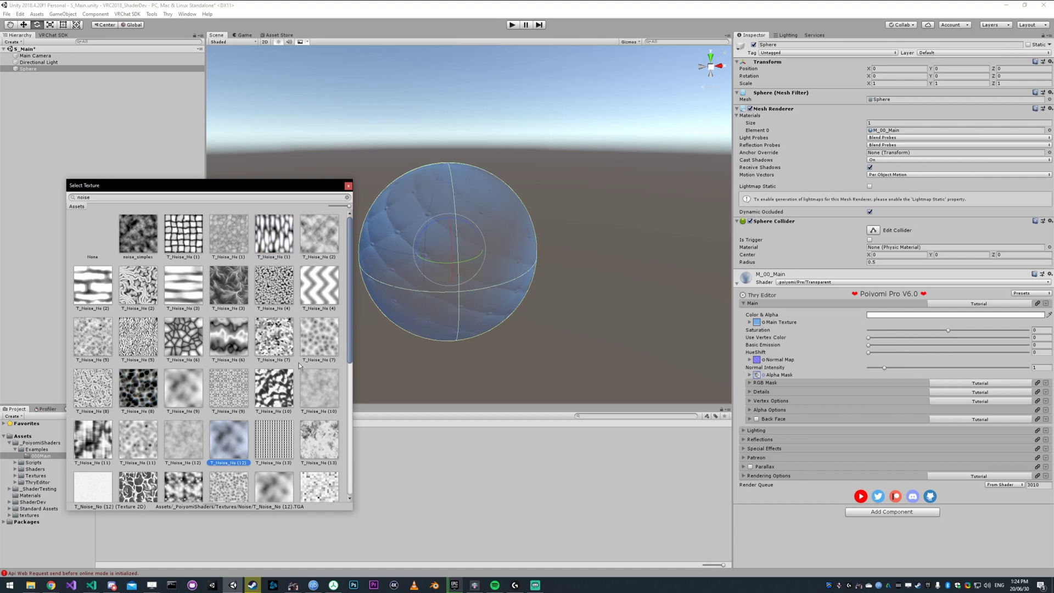